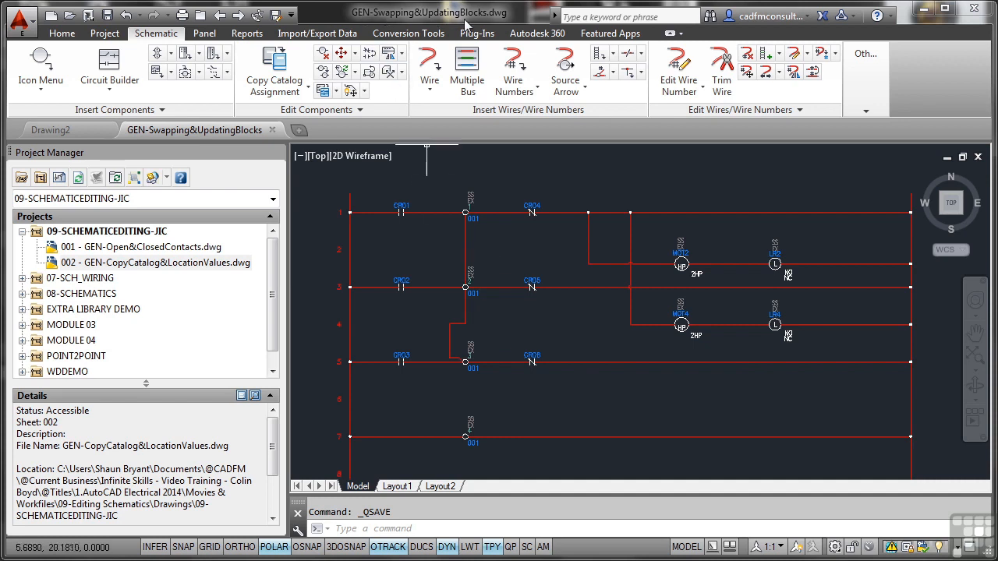
Add the active drawing to the 09-SCHEMATICEDITING-JIC project, applying the project default values to its drawing settings.
right_click(113, 234)
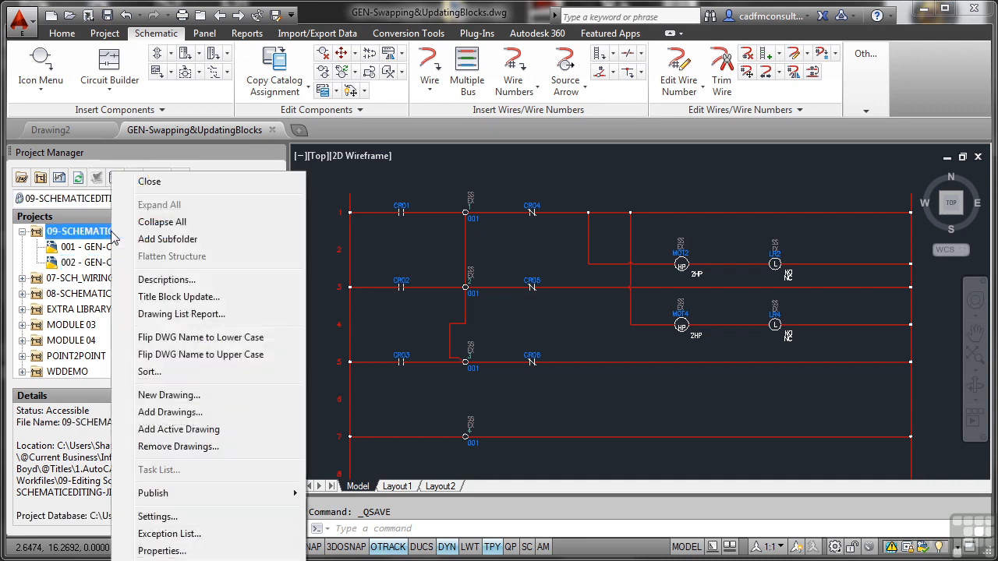
click(179, 429)
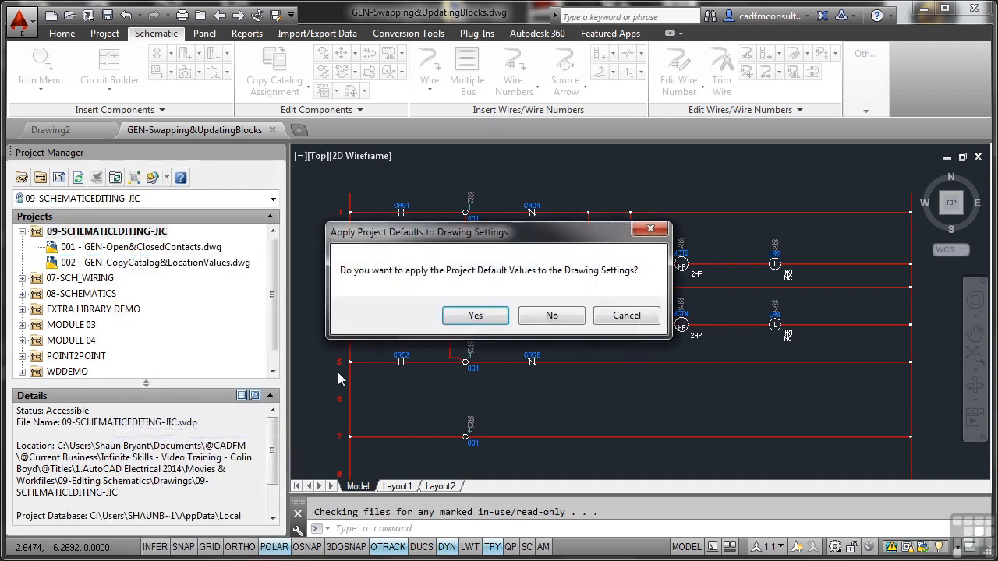
click(455, 319)
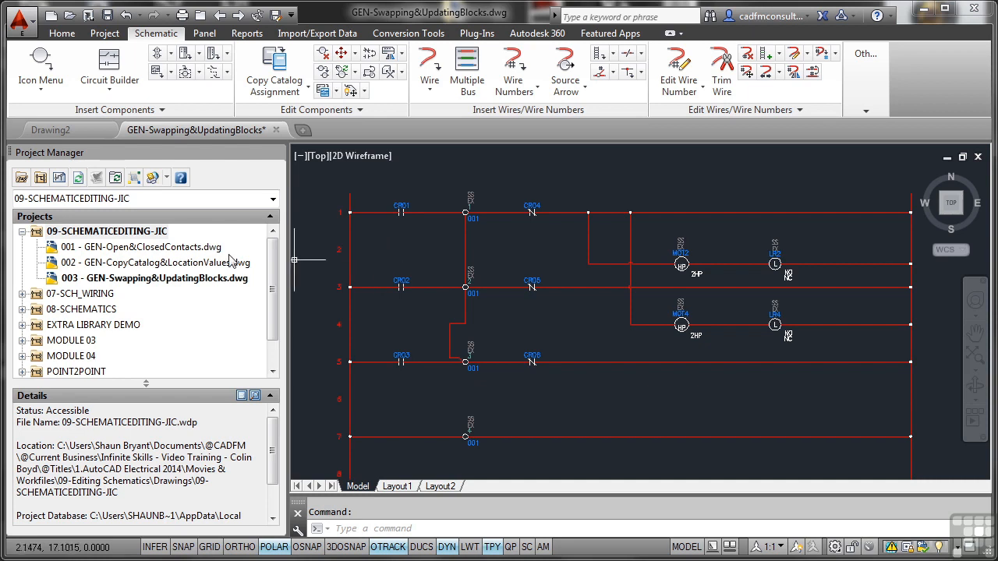
Remove the jic125 and jic125\1- paths from the schematic libraries in the 09-SCHEMATICEDITING-JIC project properties.
click(98, 233)
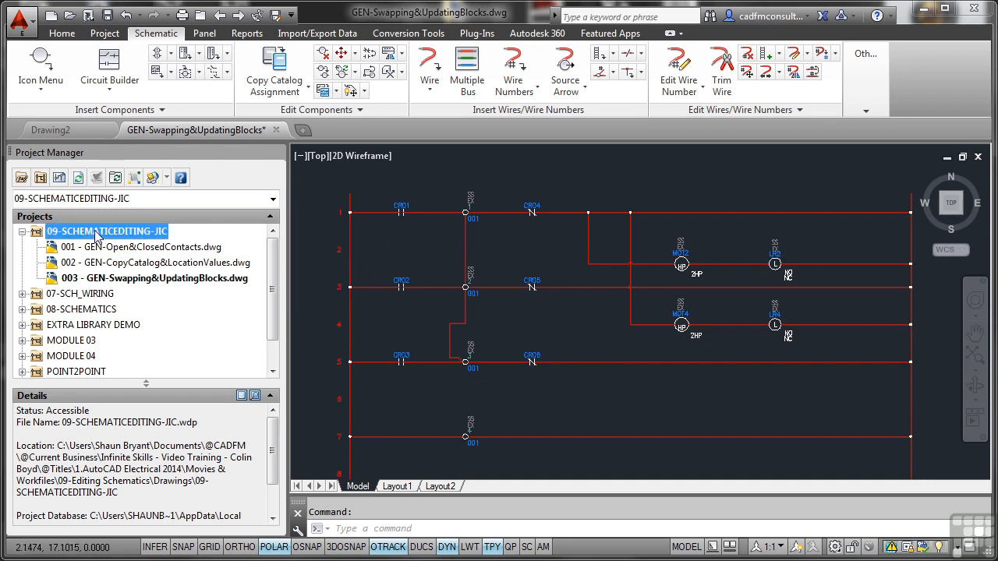
right_click(97, 233)
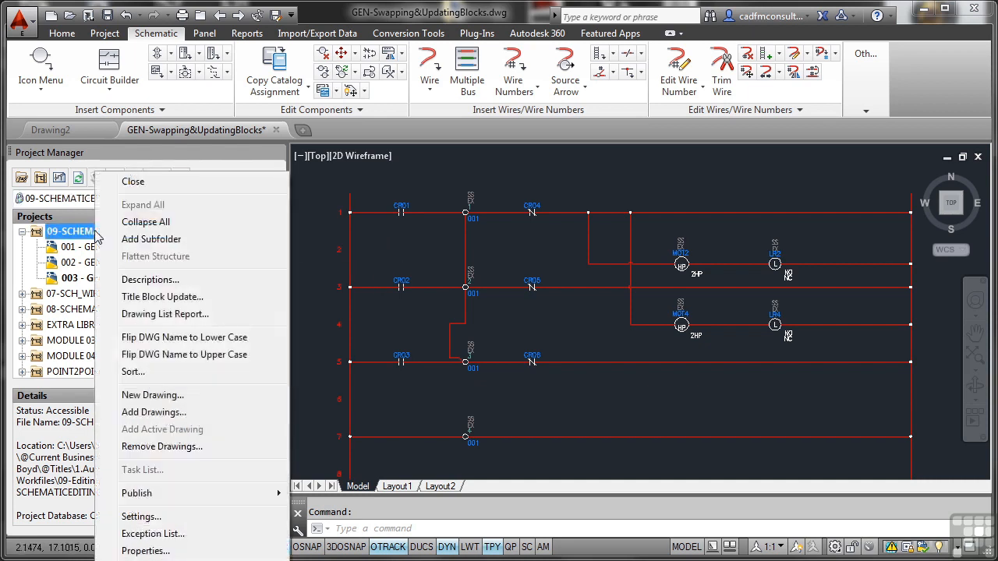
click(146, 551)
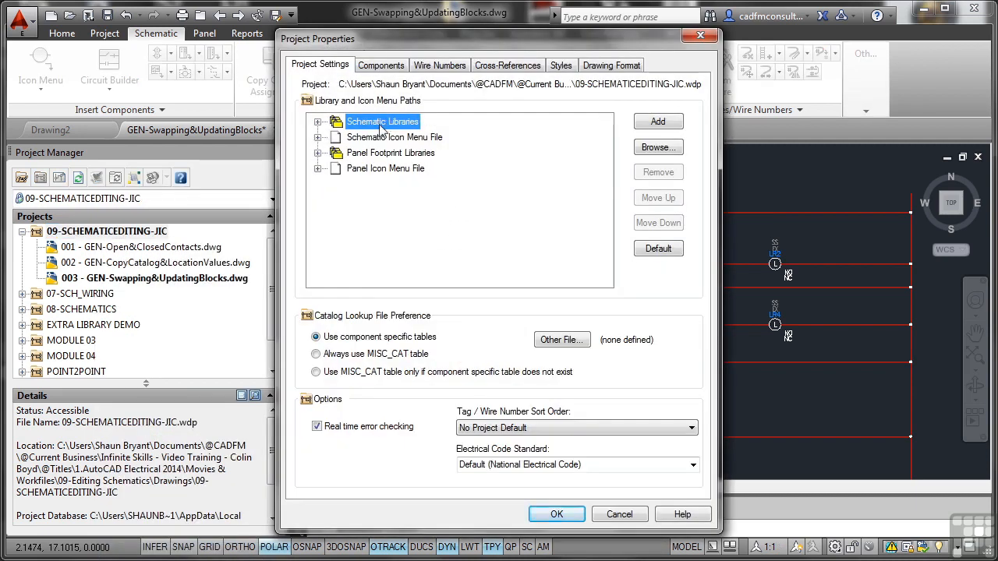
click(318, 122)
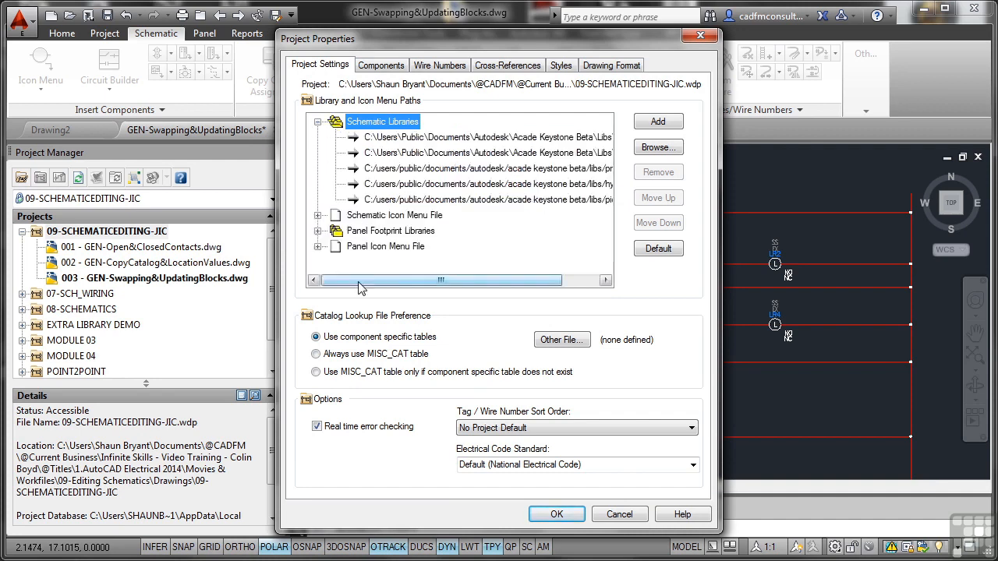
drag(440, 280, 477, 280)
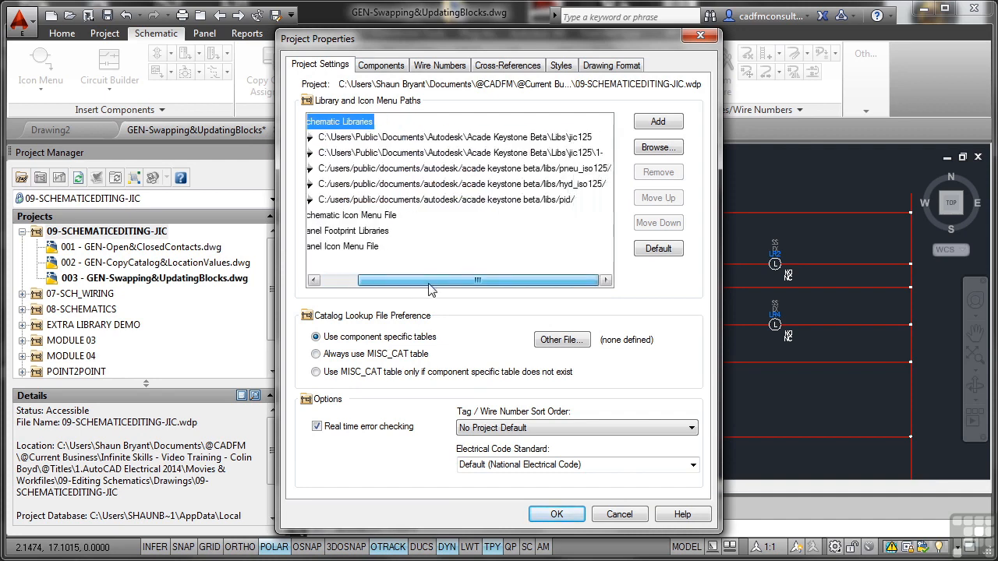
click(591, 138)
click(655, 173)
click(588, 138)
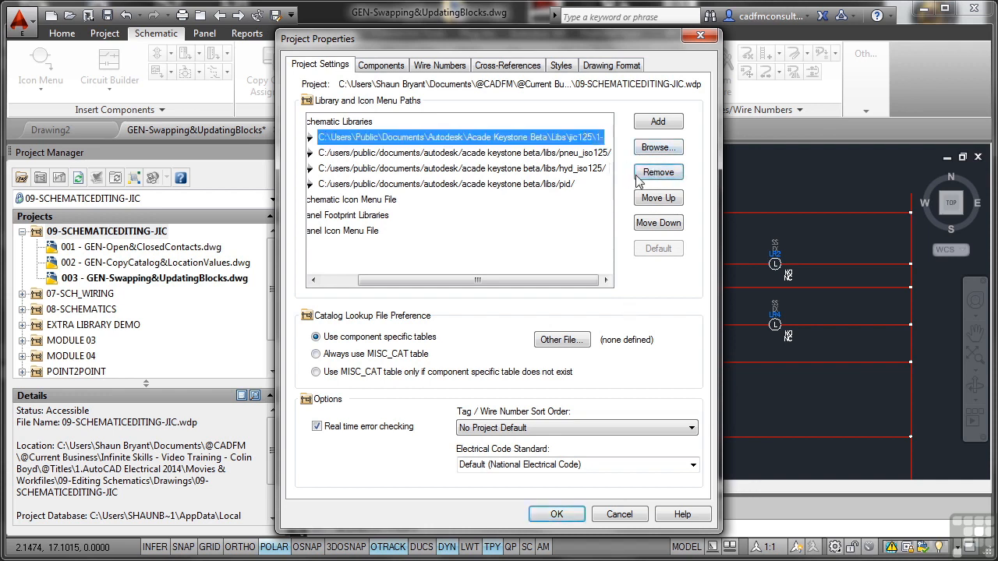
click(647, 176)
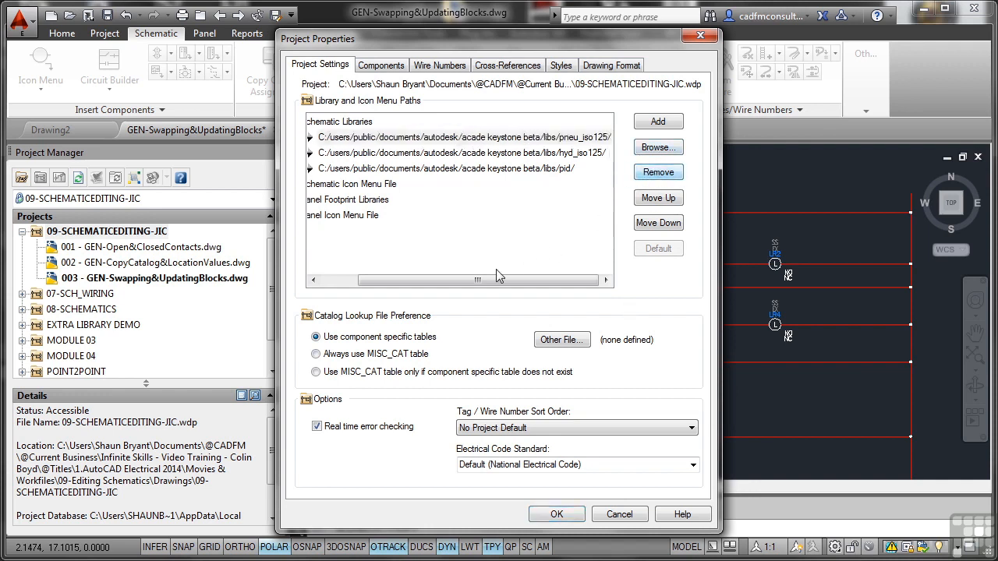
Add the jic1 folder under Acade Keystone Beta\Libs as a new schematic library path.
drag(499, 281, 442, 285)
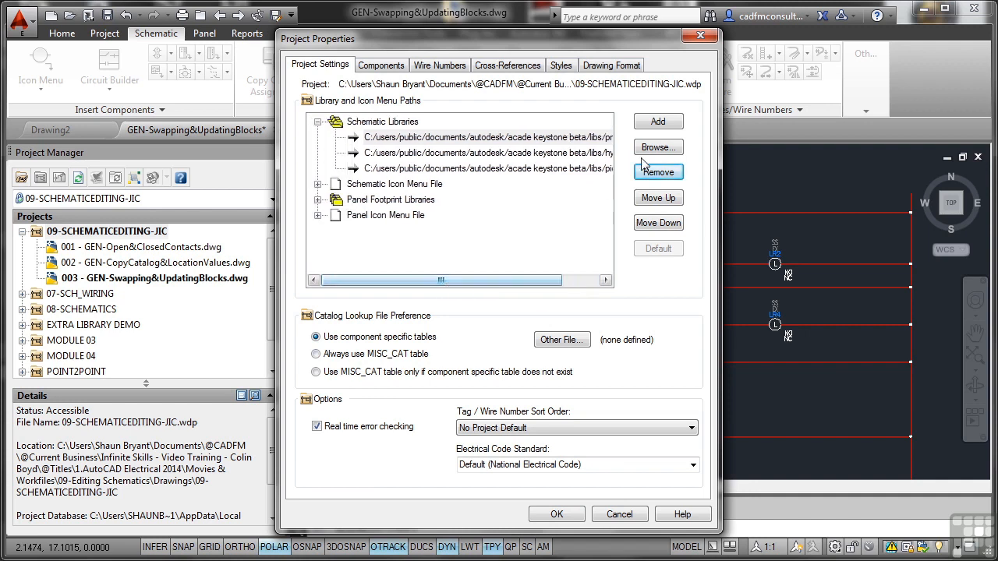
click(658, 124)
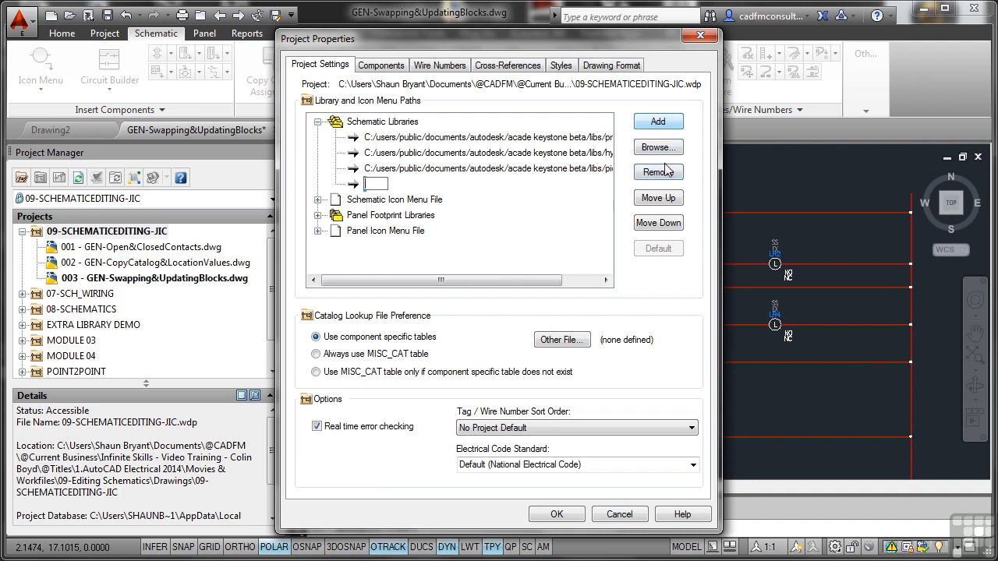
click(661, 148)
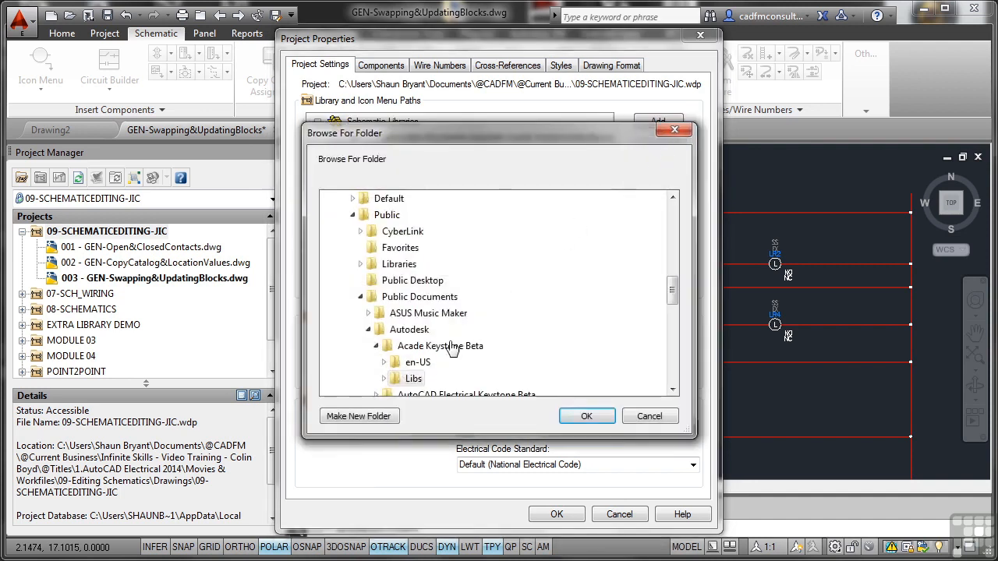
click(415, 381)
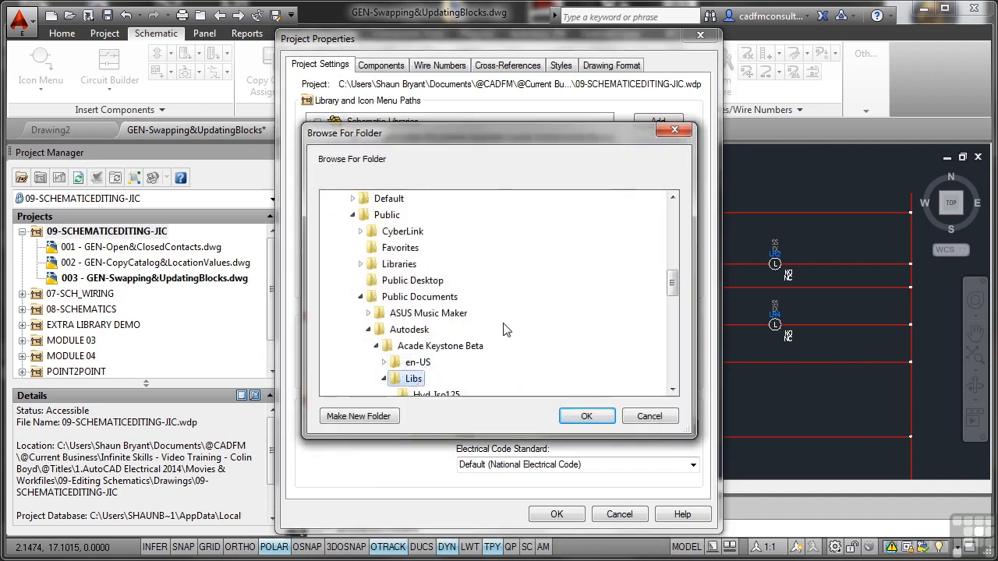
scroll(504, 324, down, 3)
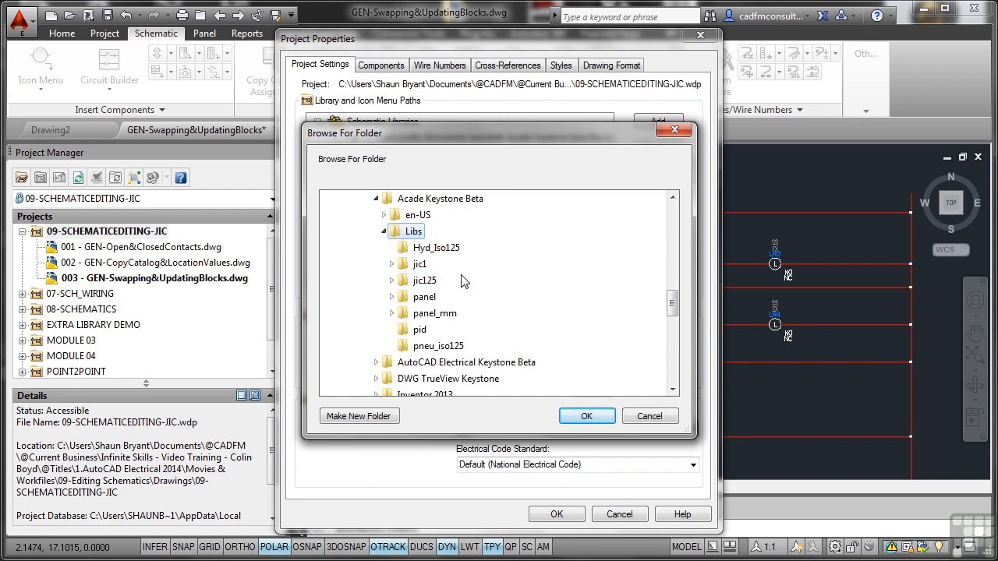
click(421, 265)
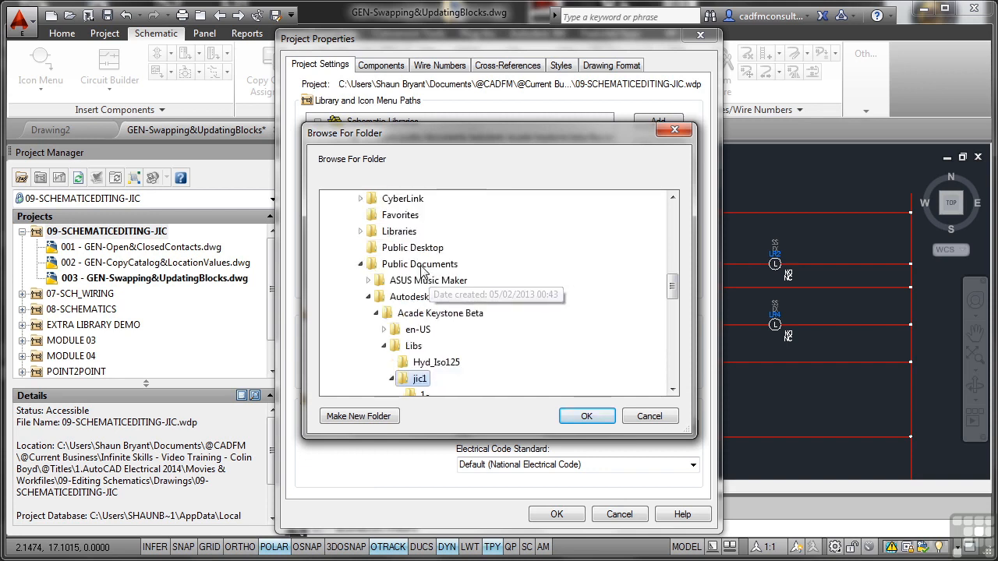
click(591, 419)
Move the jic1 path to the first place among the schematic libraries.
drag(543, 282, 606, 286)
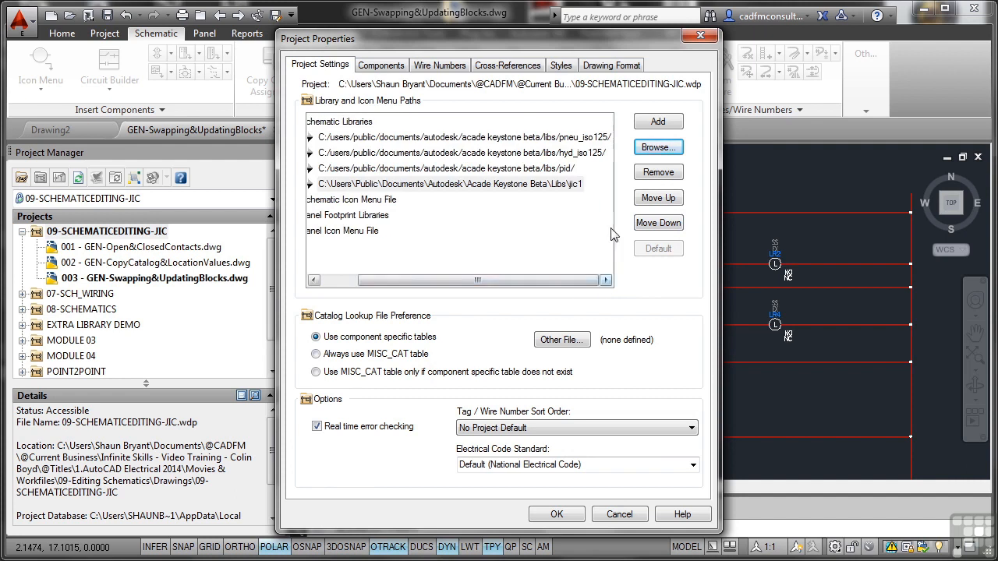
click(659, 200)
click(658, 199)
click(659, 199)
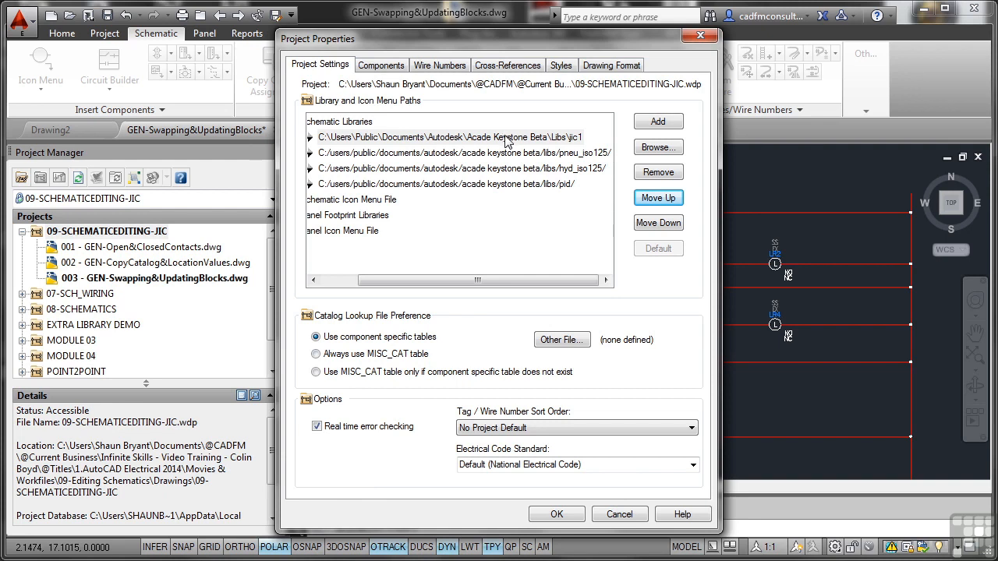
Add the 1- subfolder of Libs\jic1 as another schematic library path.
click(658, 148)
click(442, 378)
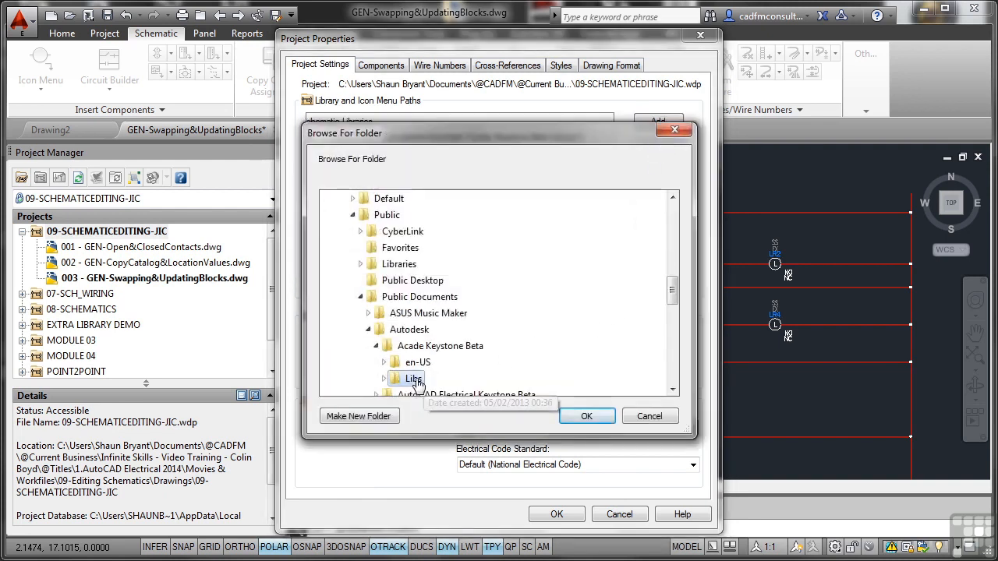
drag(673, 280, 676, 303)
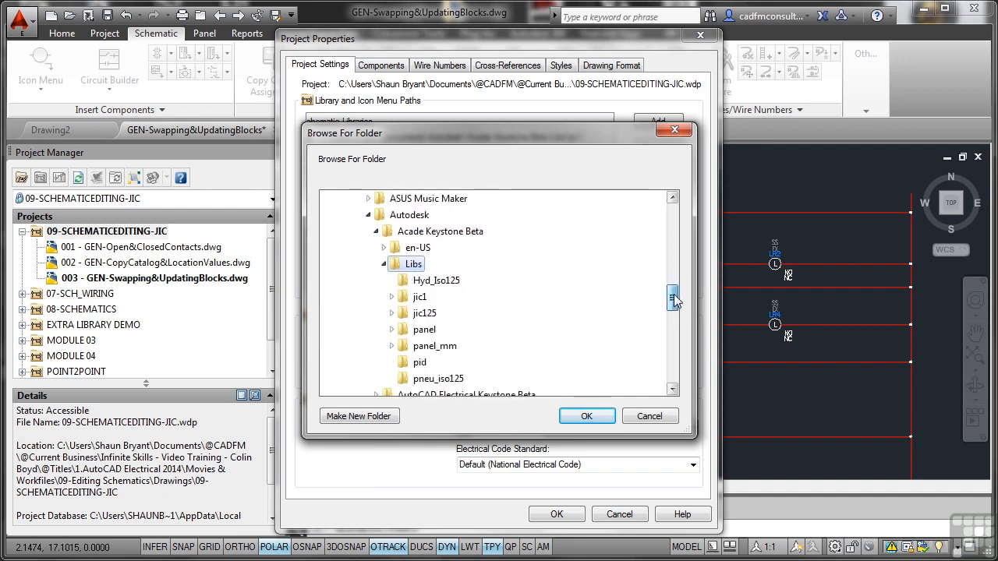
click(420, 297)
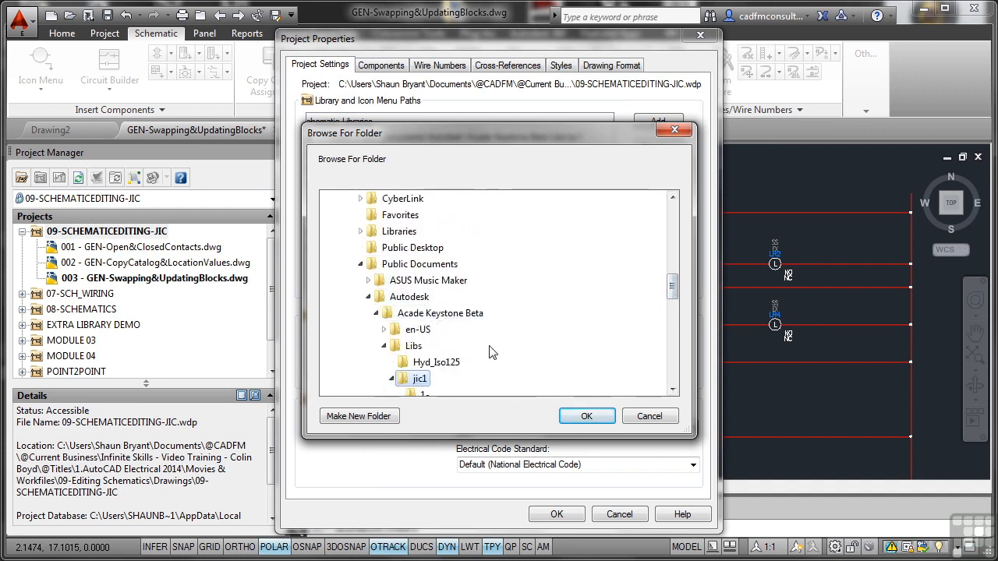
scroll(492, 353, down, 1)
click(424, 345)
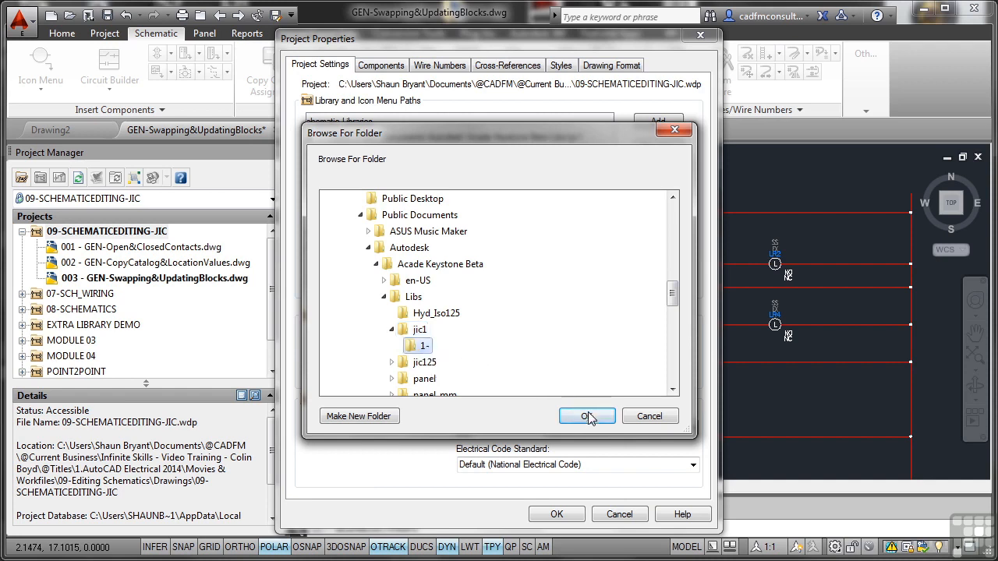
click(587, 416)
Move the jic1\1- path directly below the jic1 path and accept the project properties.
click(659, 198)
click(659, 198)
click(658, 198)
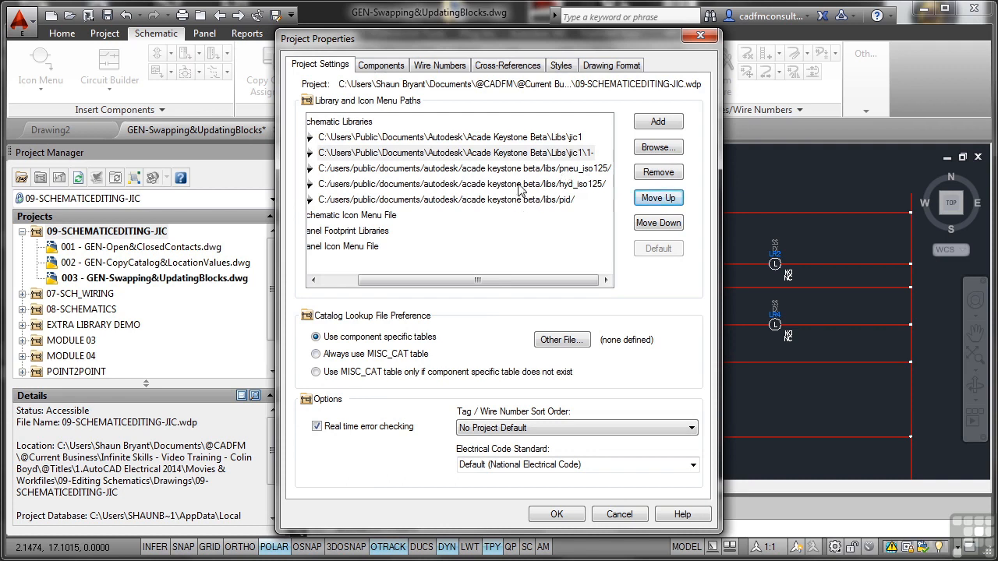
click(563, 516)
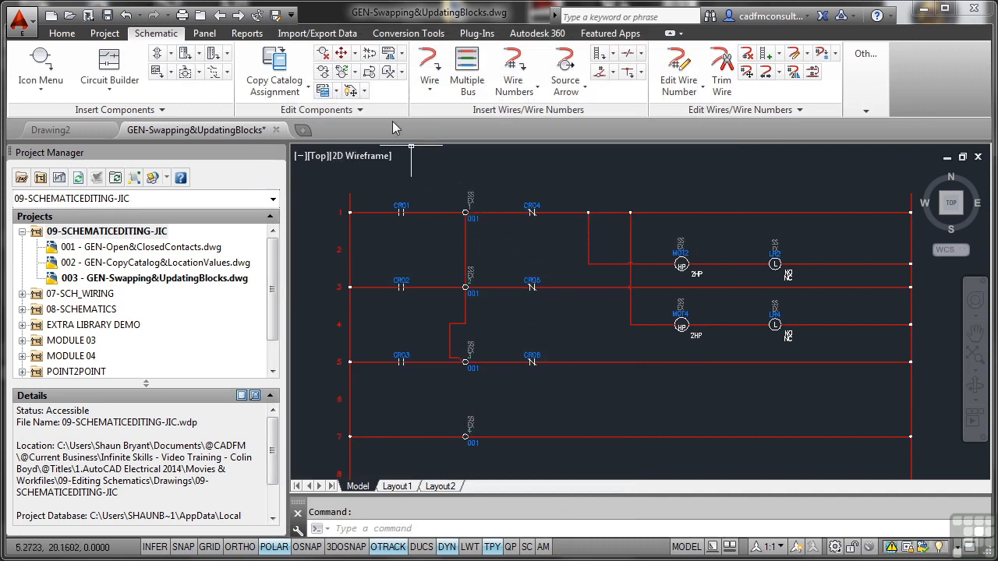
Run a Library Swap on the active drawing, substituting all blocks from the jic1 library and keeping the same attribute names.
click(368, 75)
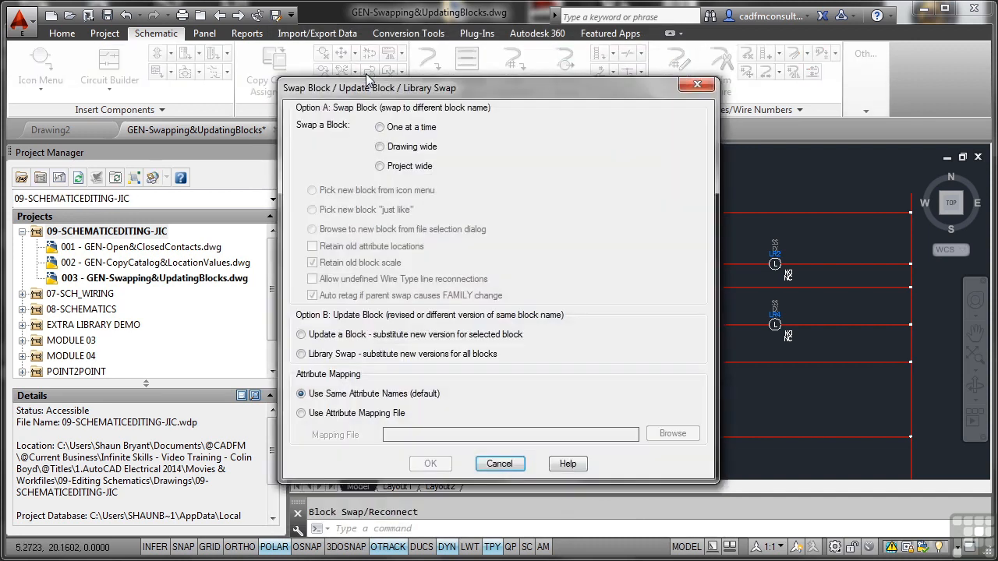
click(381, 147)
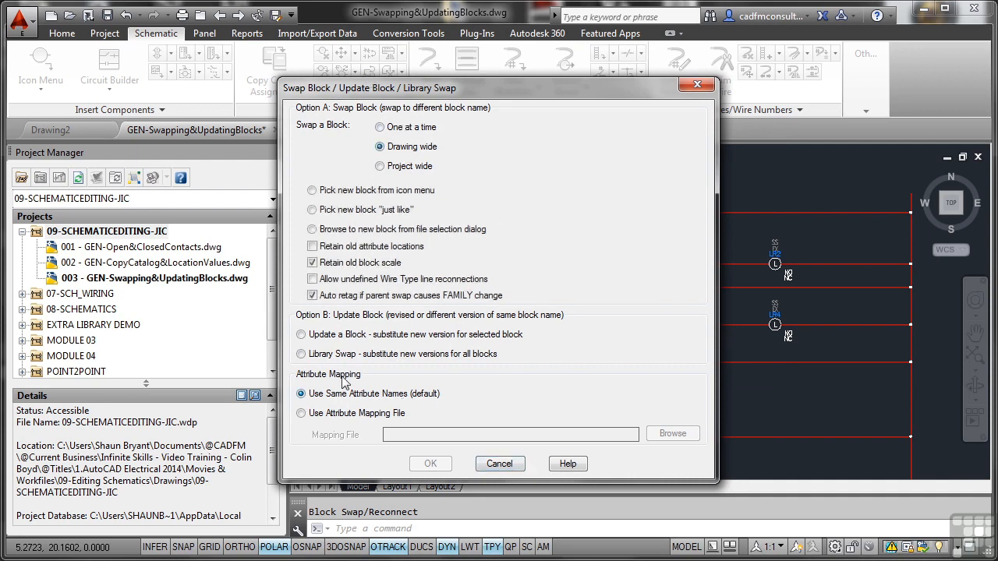
click(301, 354)
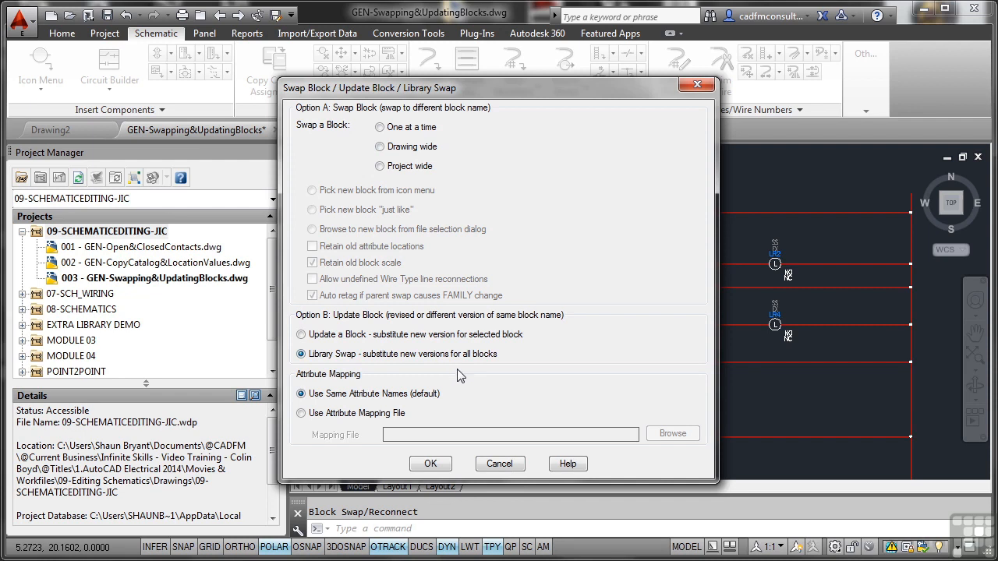
click(380, 147)
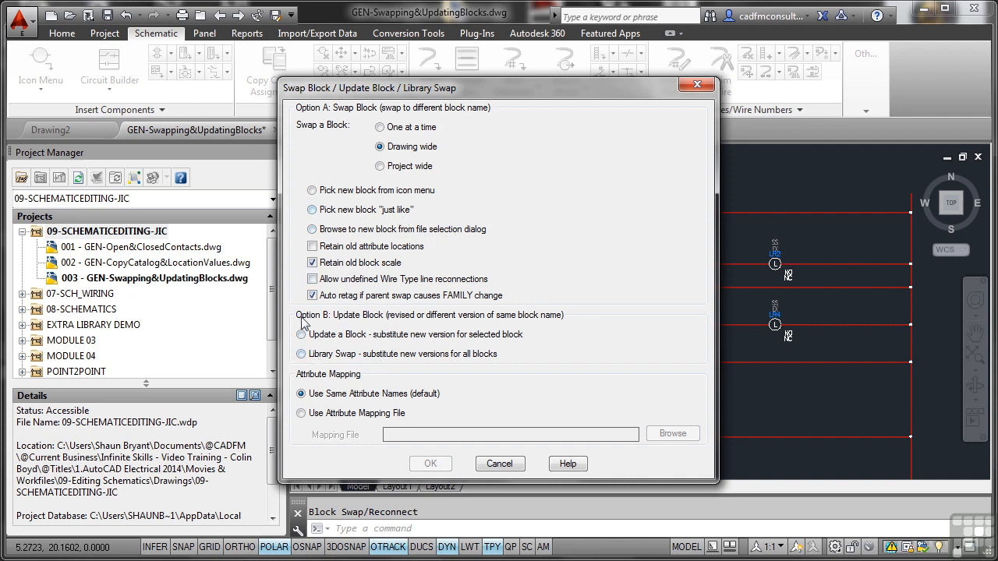
click(302, 355)
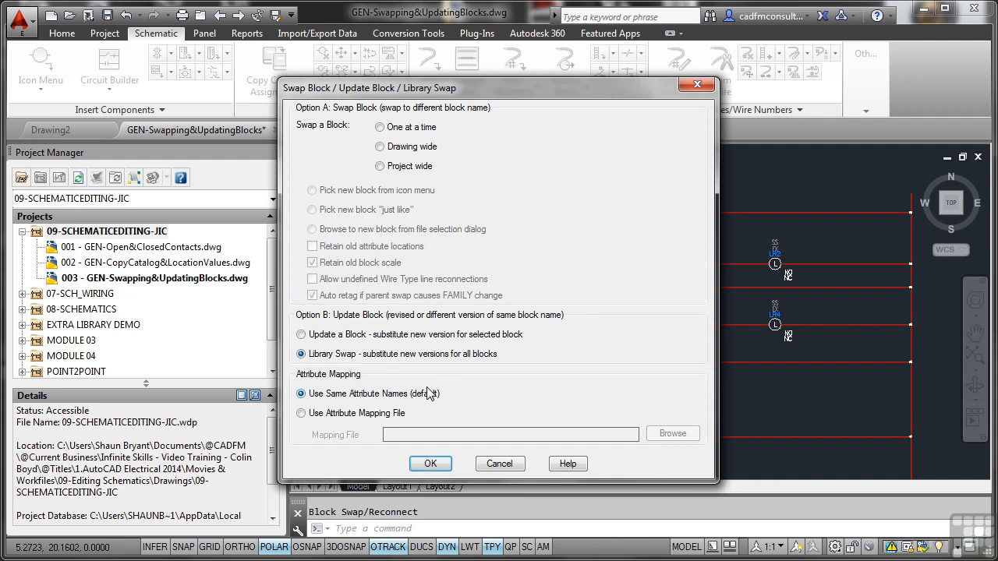
click(434, 464)
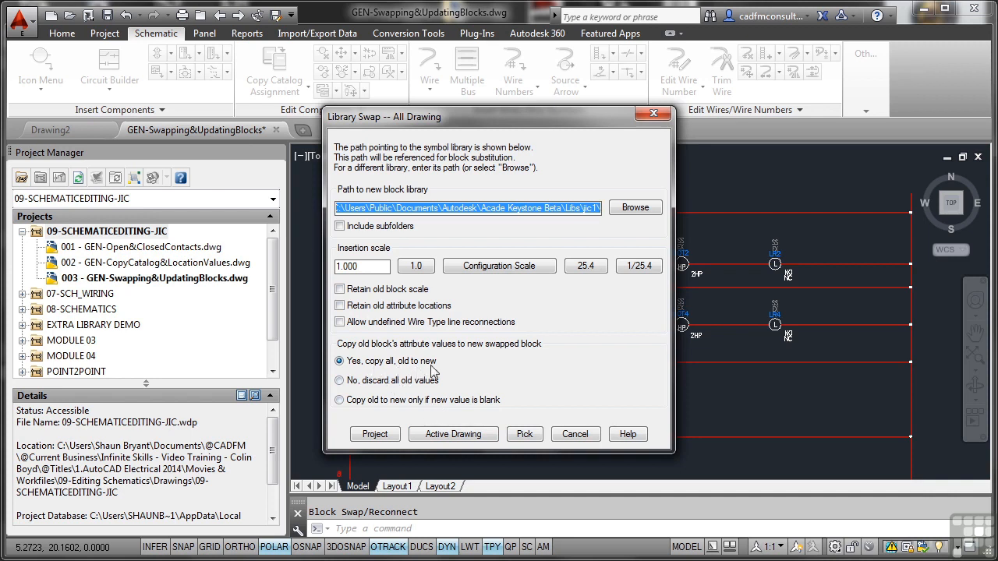
click(455, 438)
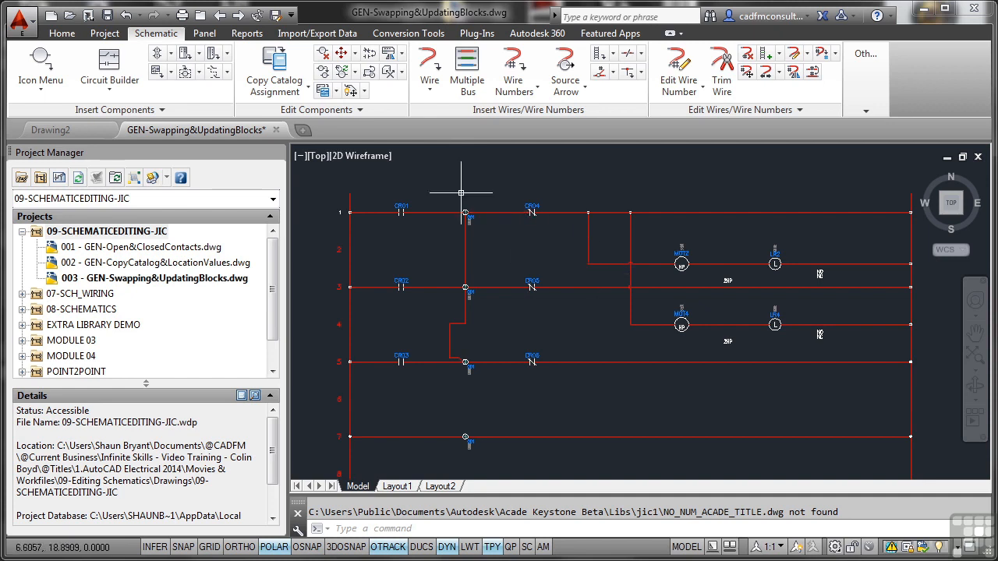
Run a Library Swap on the active drawing, substituting all blocks from the Libs\jic125 library with the same attribute names and old values copied.
click(371, 78)
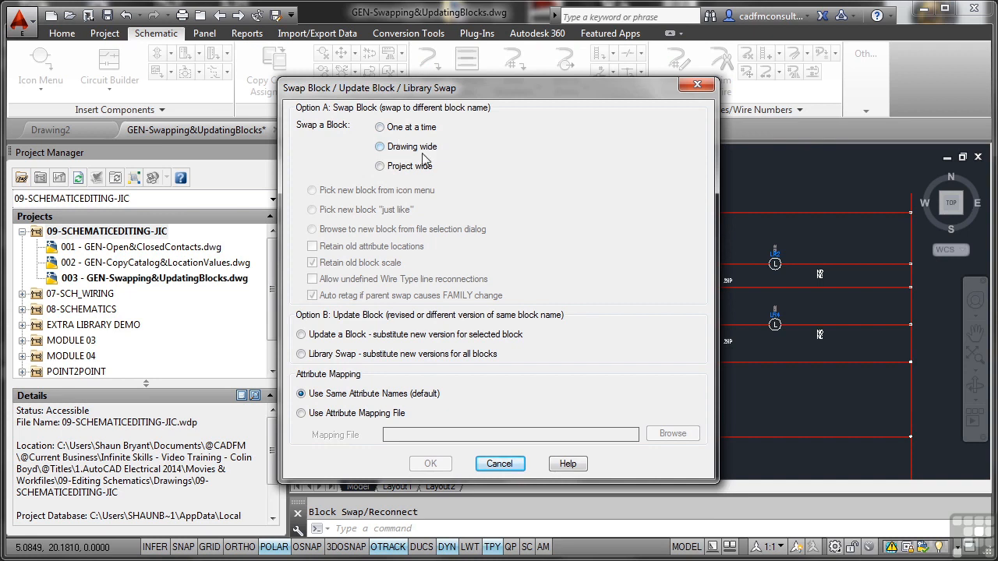
click(388, 152)
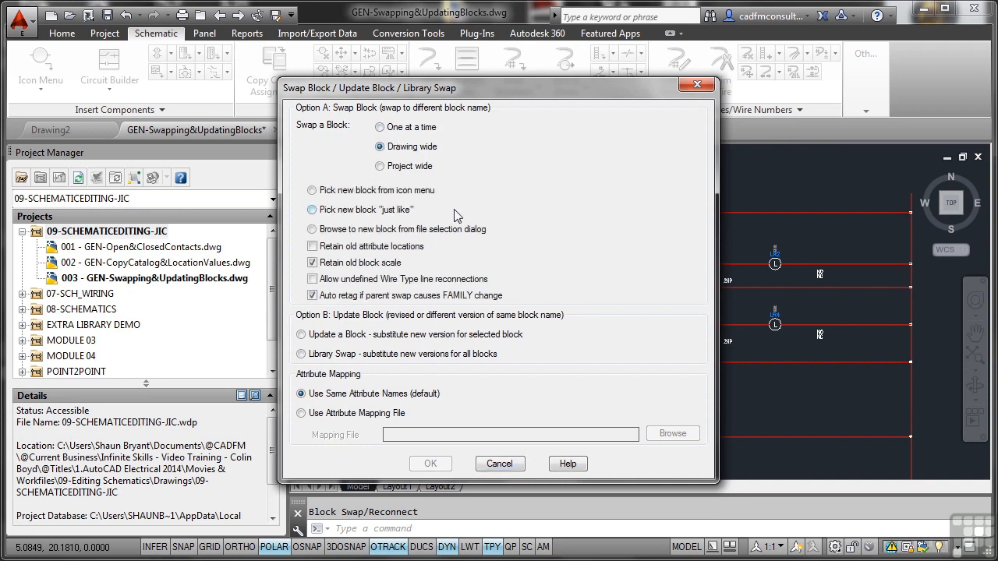
click(302, 354)
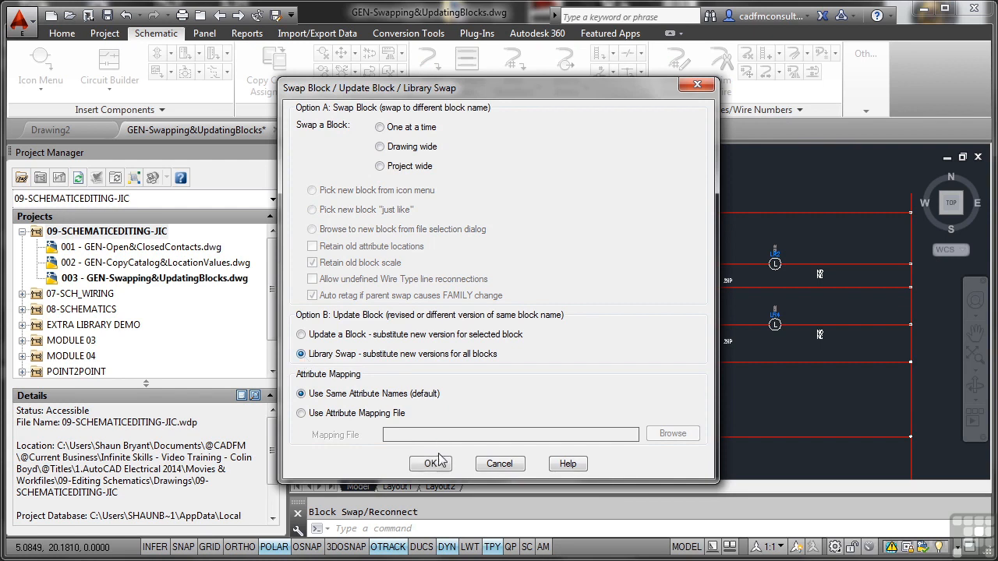
click(435, 466)
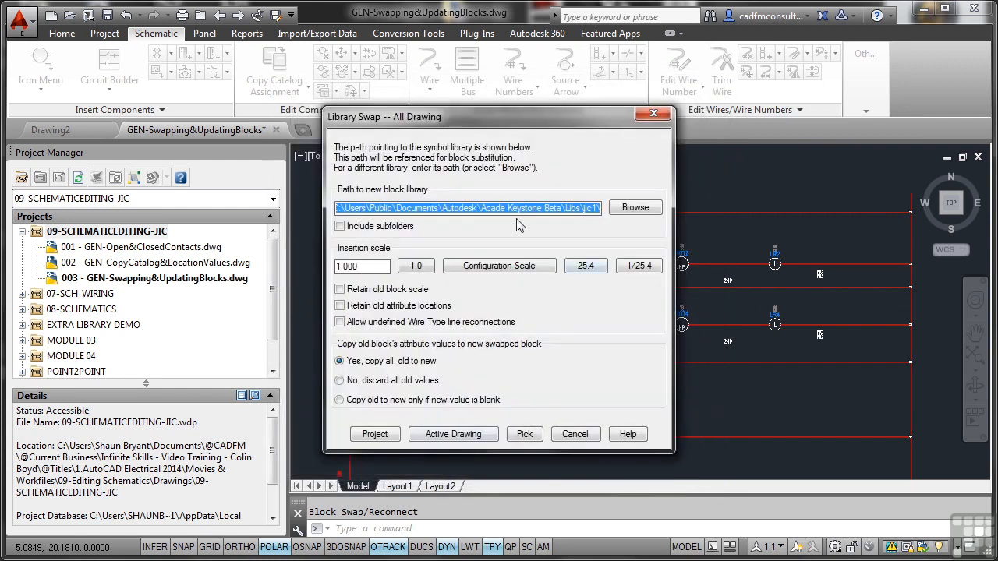
click(637, 209)
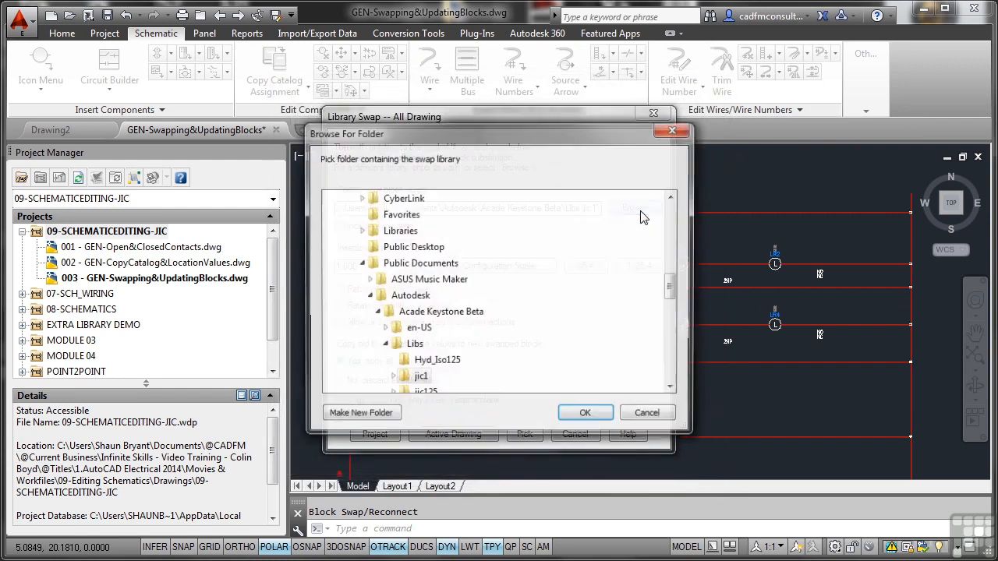
drag(670, 286, 671, 296)
click(424, 314)
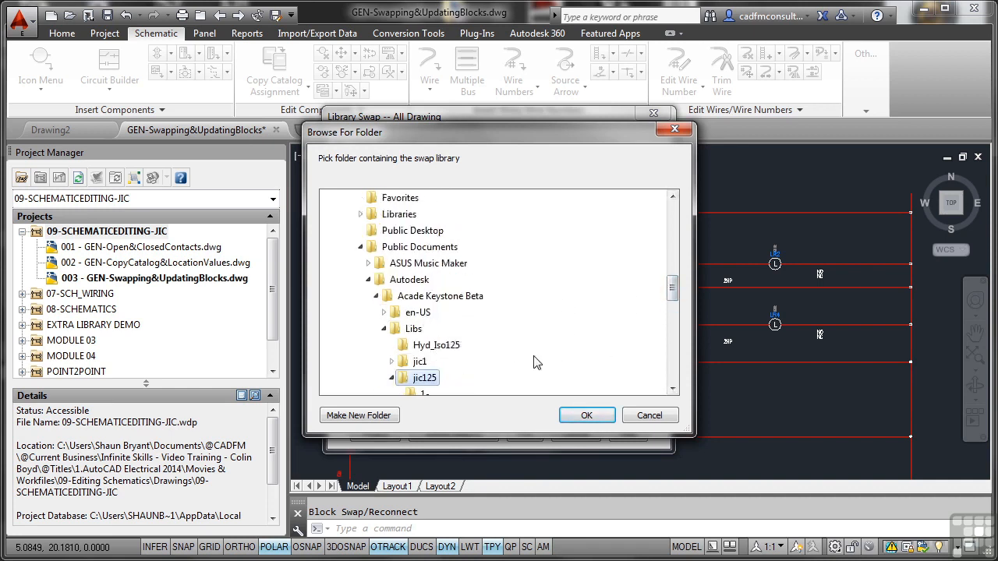
click(586, 414)
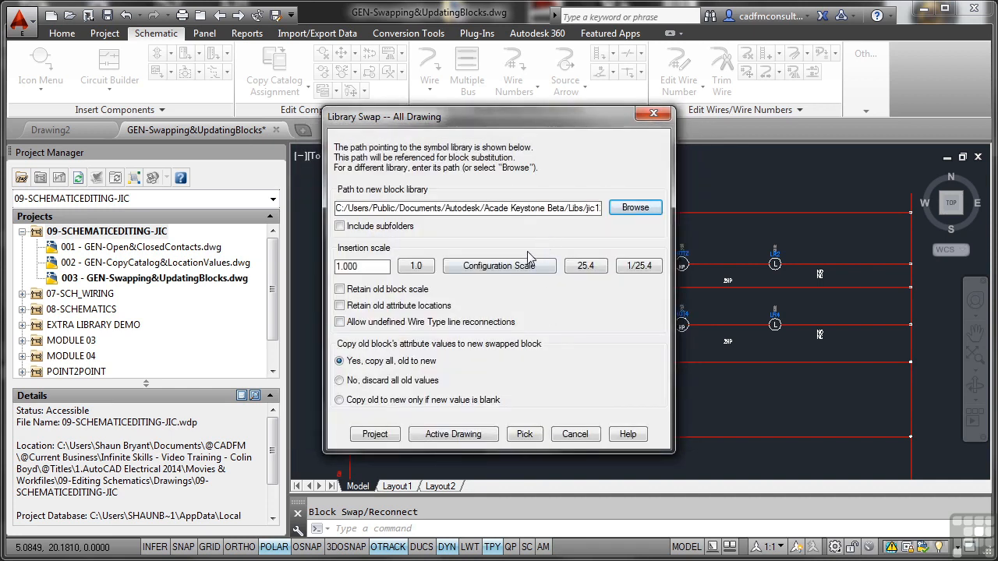
click(452, 436)
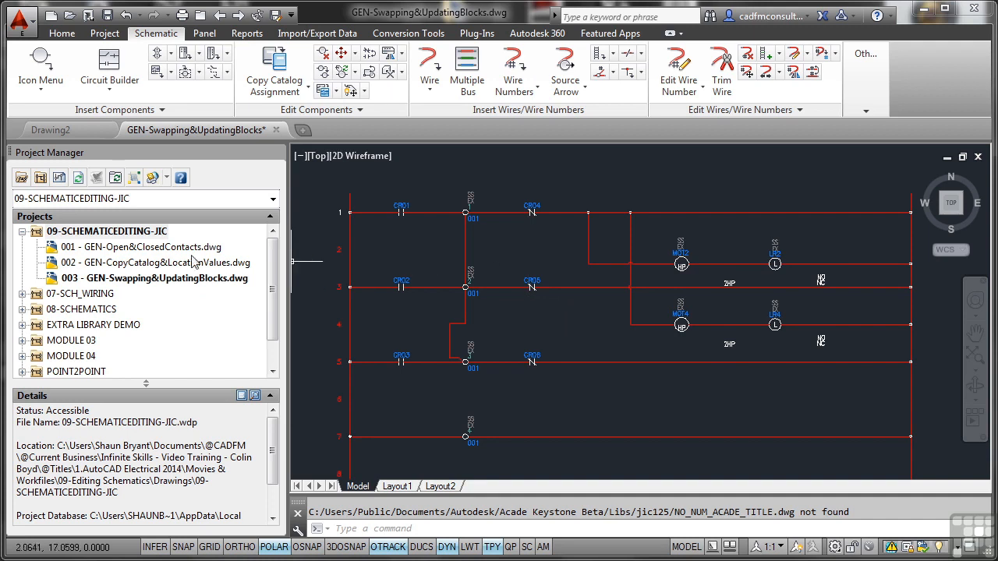
Remove the jic1 and jic1\1- paths from the schematic libraries in the 09-SCHEMATICEDITING-JIC project properties.
right_click(120, 234)
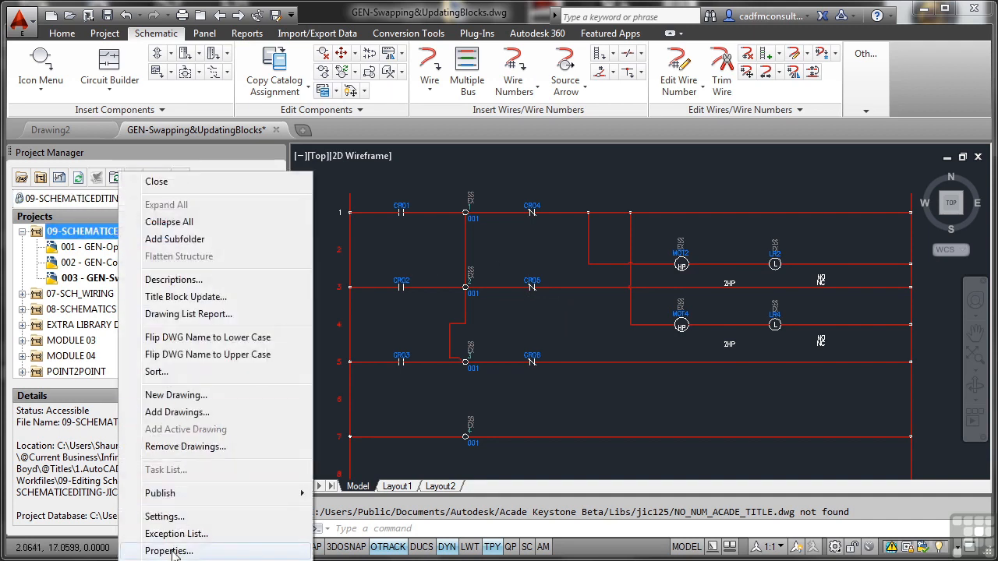
click(170, 550)
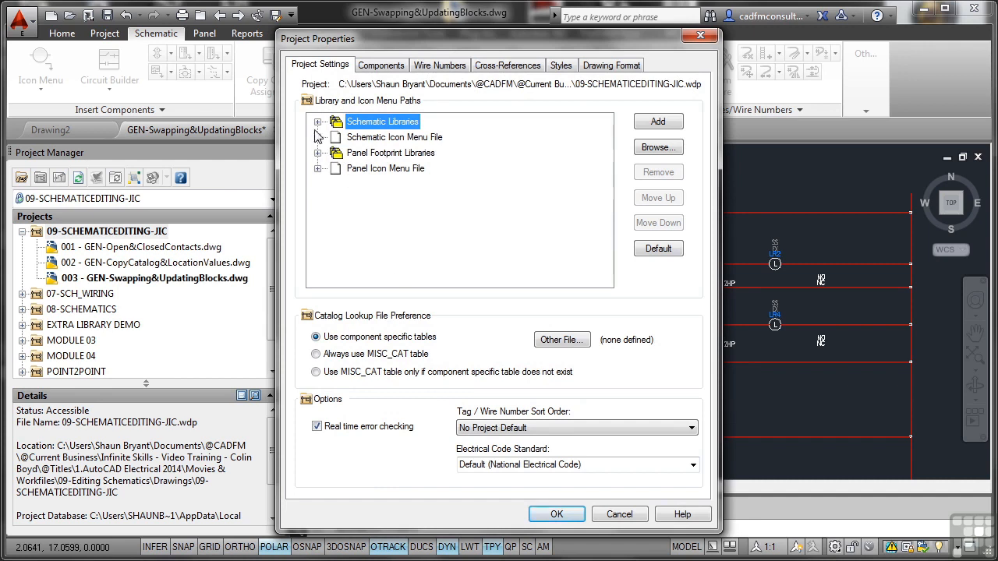
click(317, 122)
drag(370, 281, 503, 285)
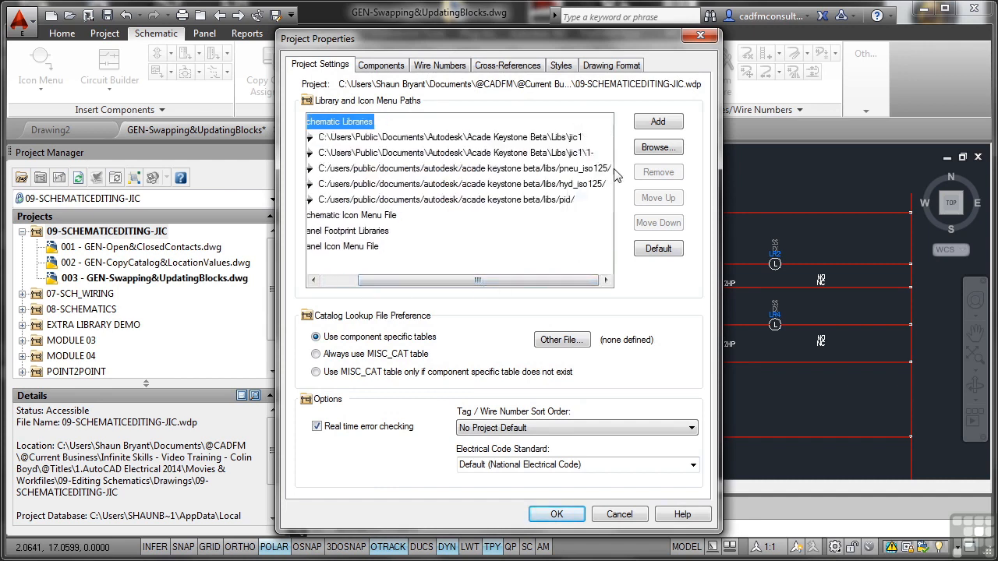
click(532, 137)
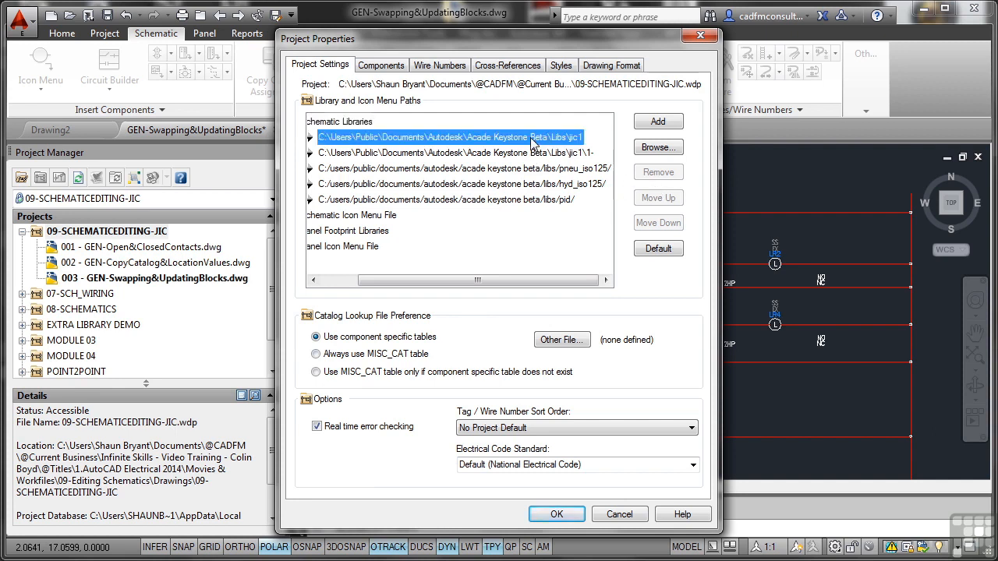
click(657, 173)
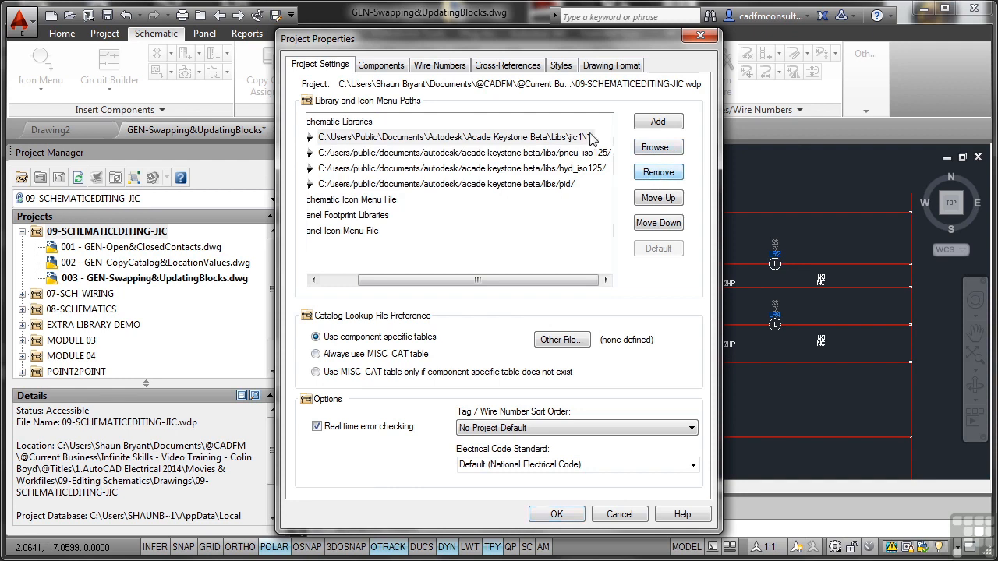
click(593, 142)
click(657, 172)
Add the Acade Keystone Beta\Libs\jic125 folder as a schematic library path.
click(658, 124)
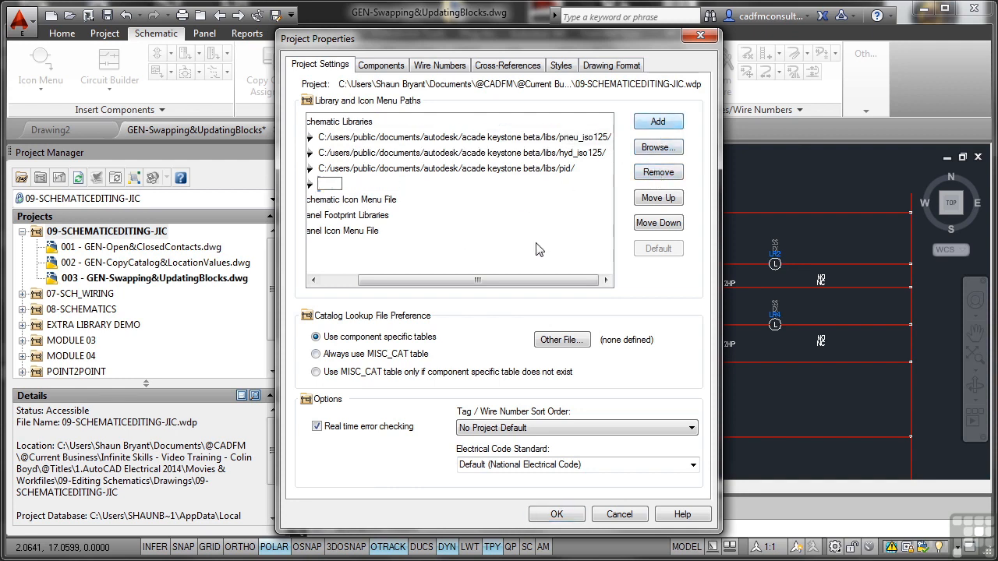
click(658, 147)
double_click(413, 378)
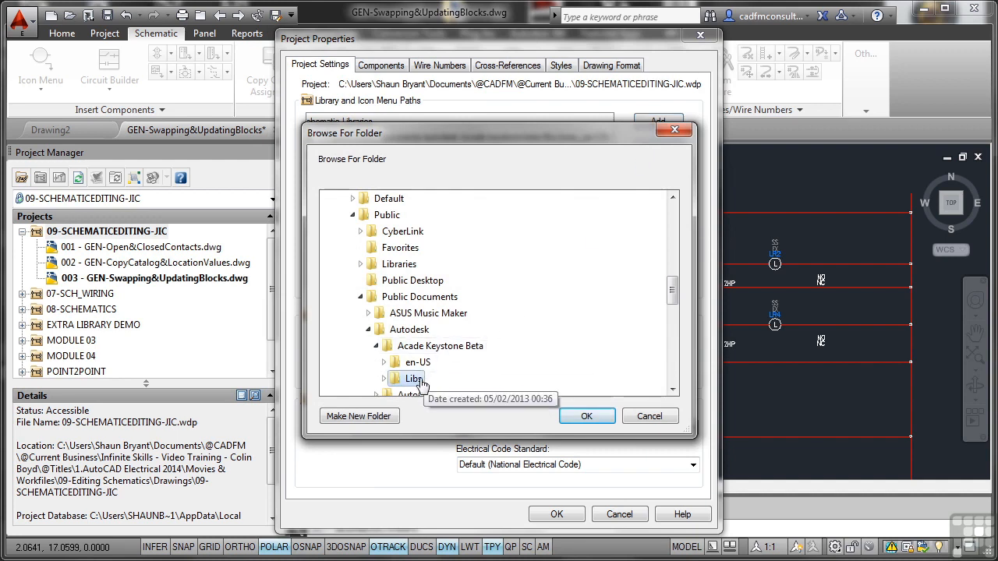
drag(672, 287, 674, 310)
click(424, 263)
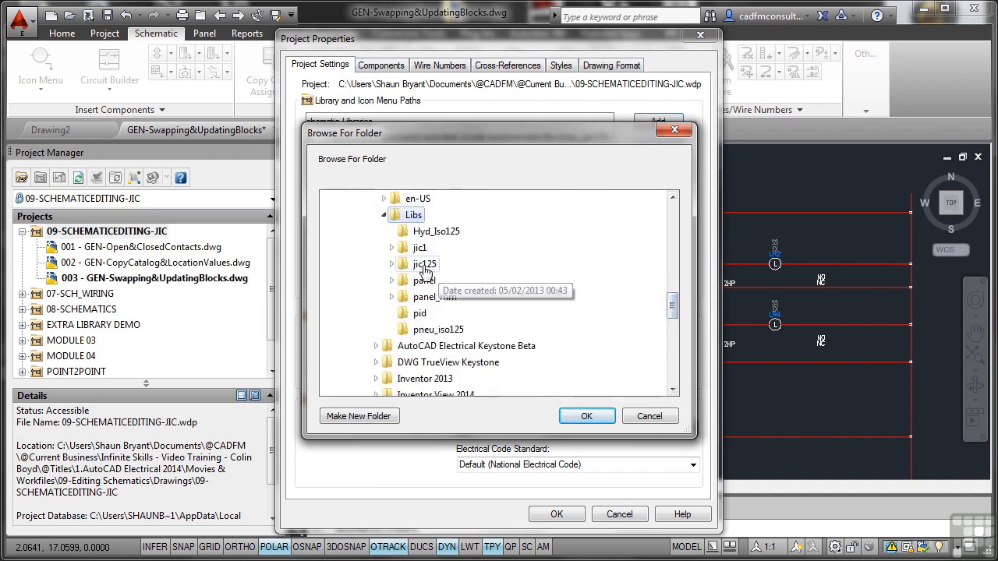
click(584, 416)
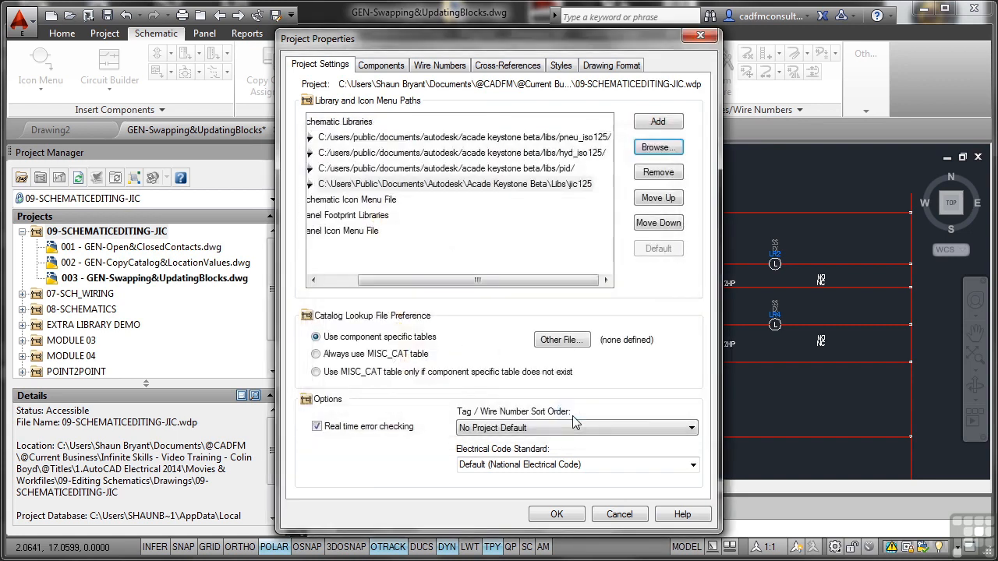
Move the jic125 path to the first place among the schematic libraries.
click(652, 200)
click(652, 200)
click(652, 199)
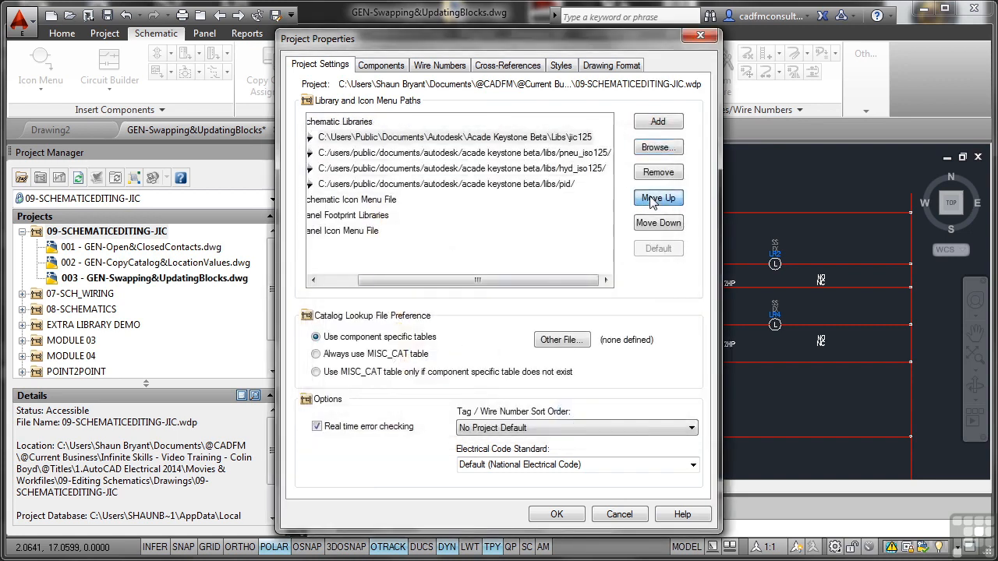
Add the 1- subfolder of Libs\jic125 as another schematic library path.
click(658, 147)
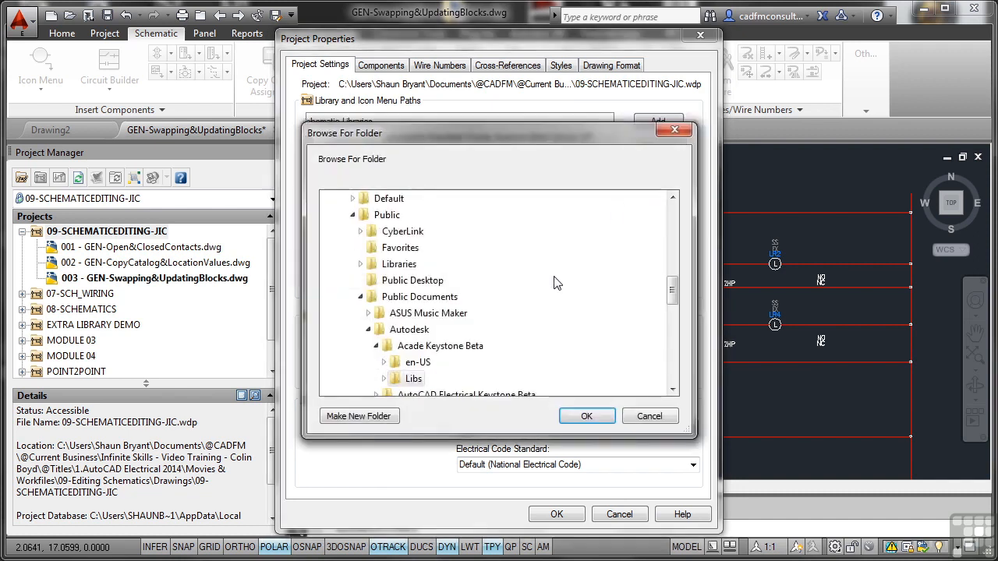
click(414, 378)
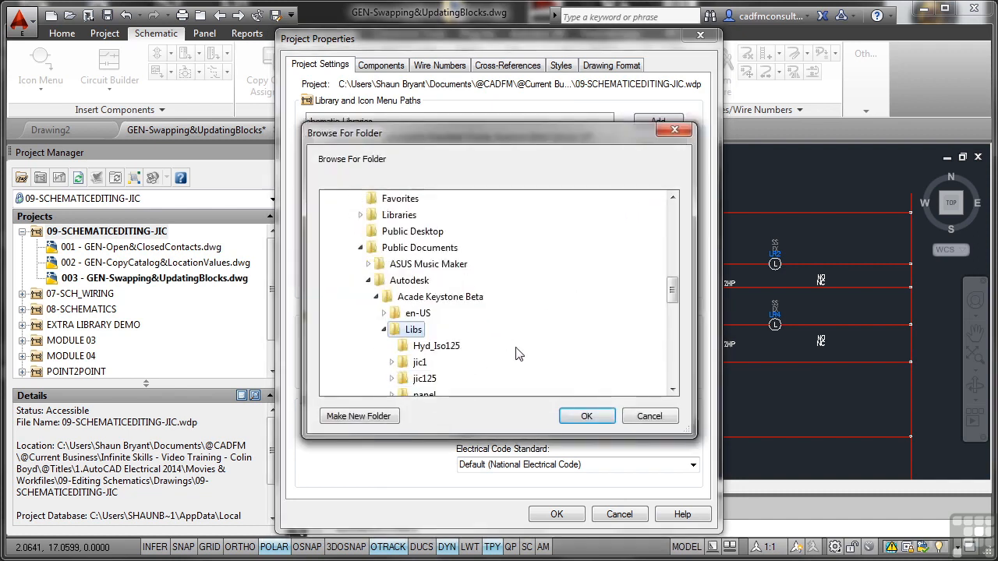
click(449, 334)
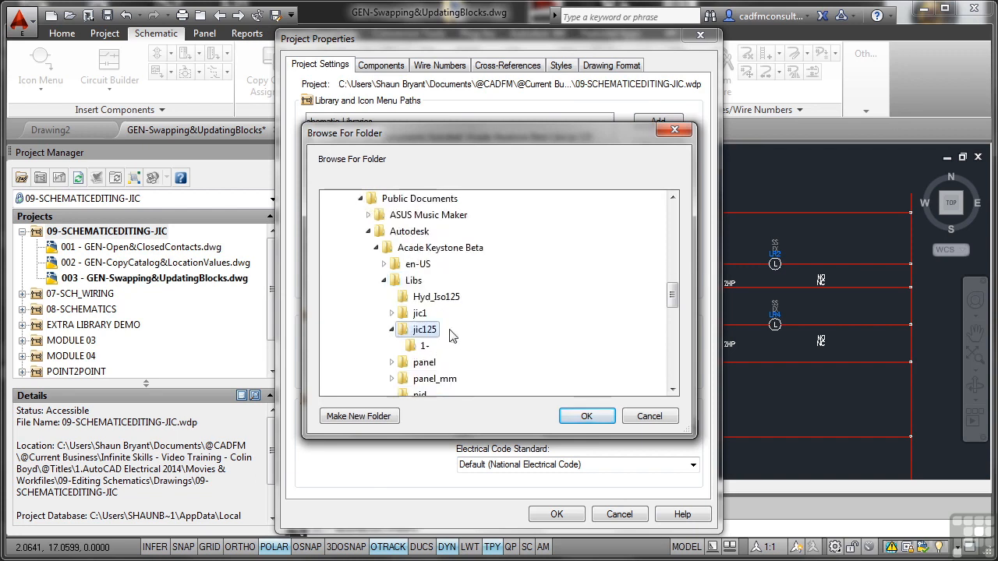
click(427, 347)
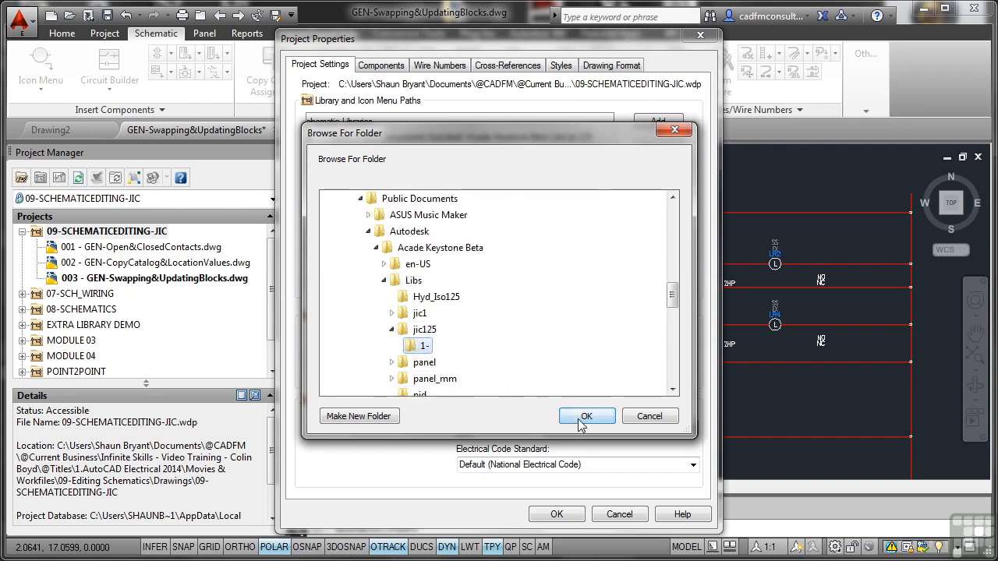
click(587, 416)
Move the jic125\1- path directly below the jic125 path and accept the project properties.
click(658, 198)
click(658, 198)
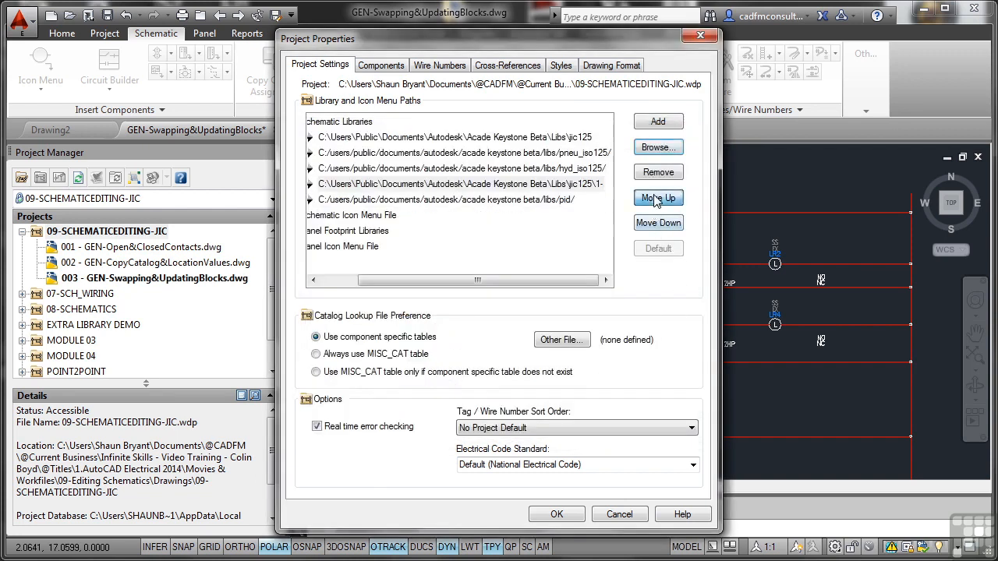
click(658, 198)
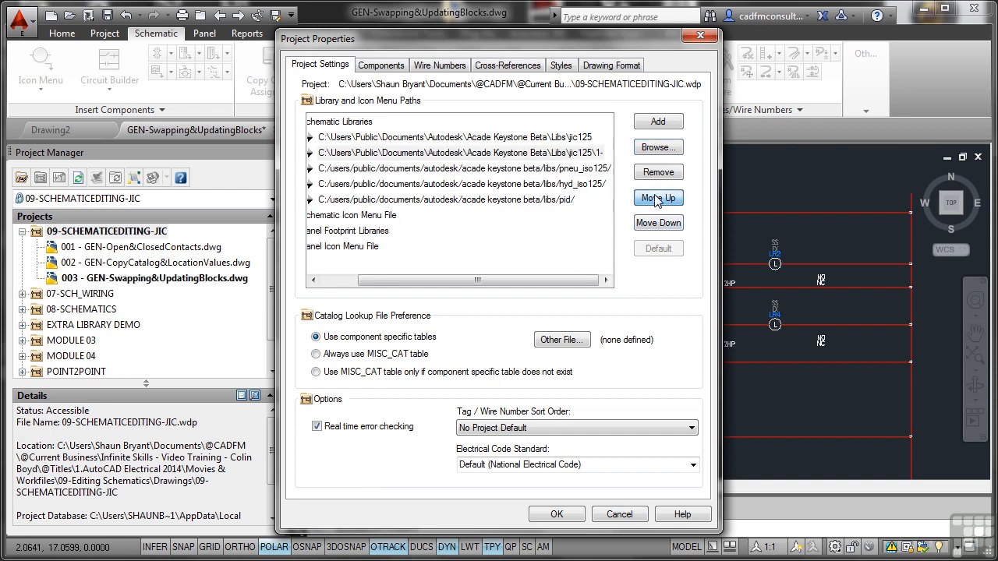
click(556, 516)
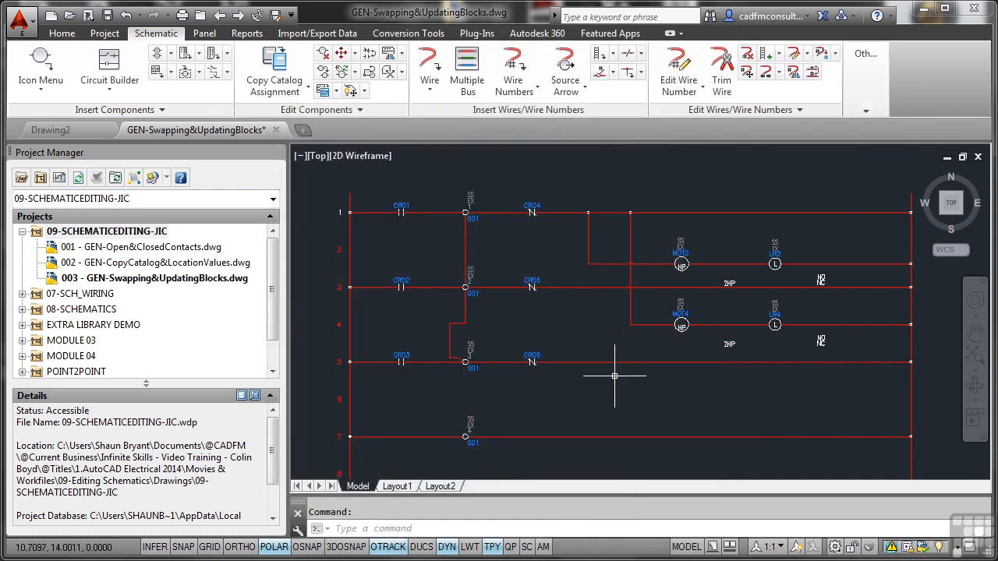